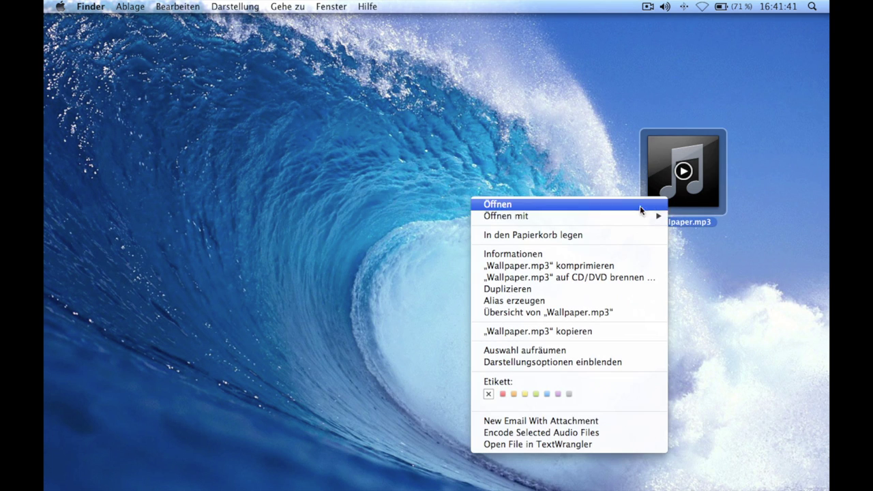
Step: Open Wallpaper.mp3 in QuickTime Player and trim it to a minimal clip at the very start of the song
{"action": "mouse_move", "coordinate": [632, 218]}
{"action": "left_click", "coordinate": [683, 237]}
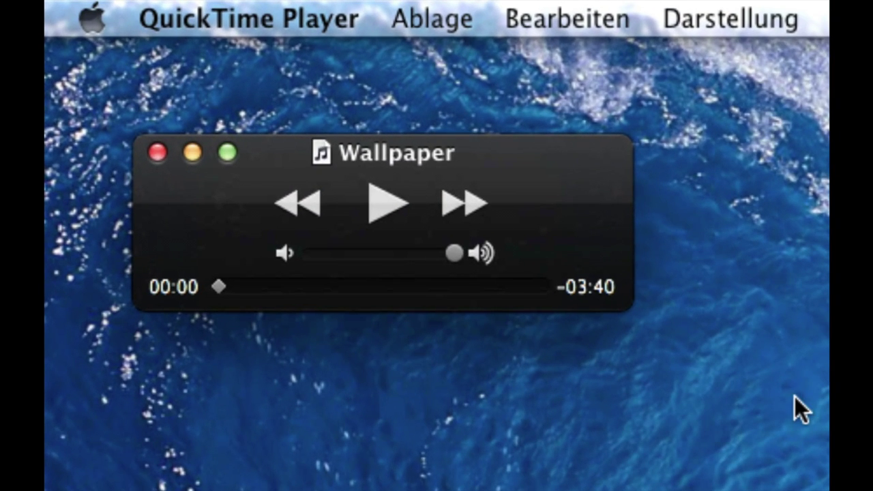
{"action": "key", "text": "super+t"}
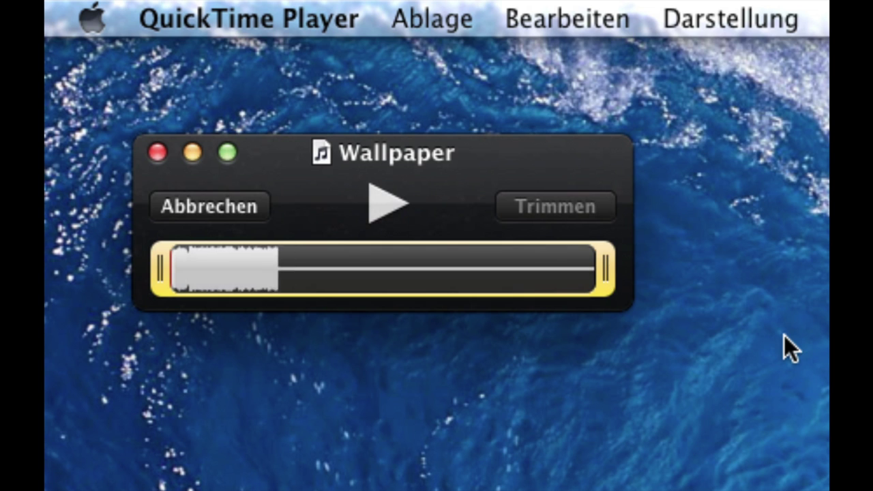
{"action": "left_click_drag", "start_coordinate": [605, 271], "coordinate": [143, 274]}
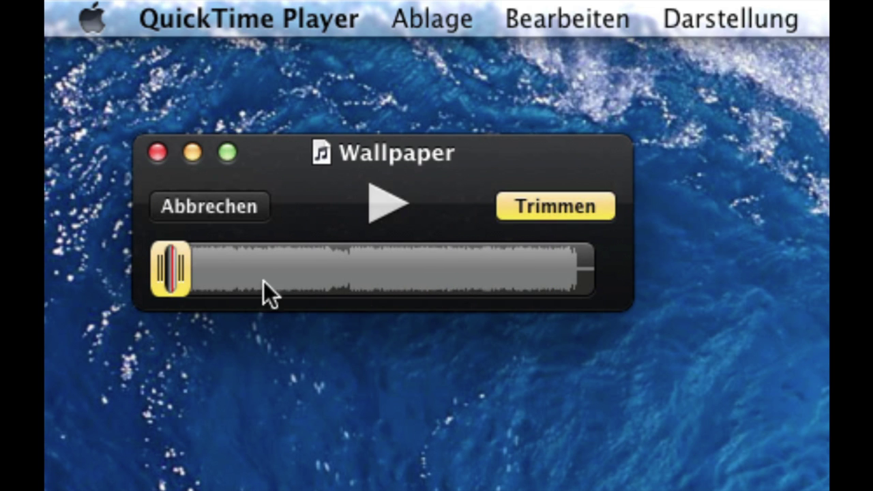
{"action": "left_click", "coordinate": [525, 212]}
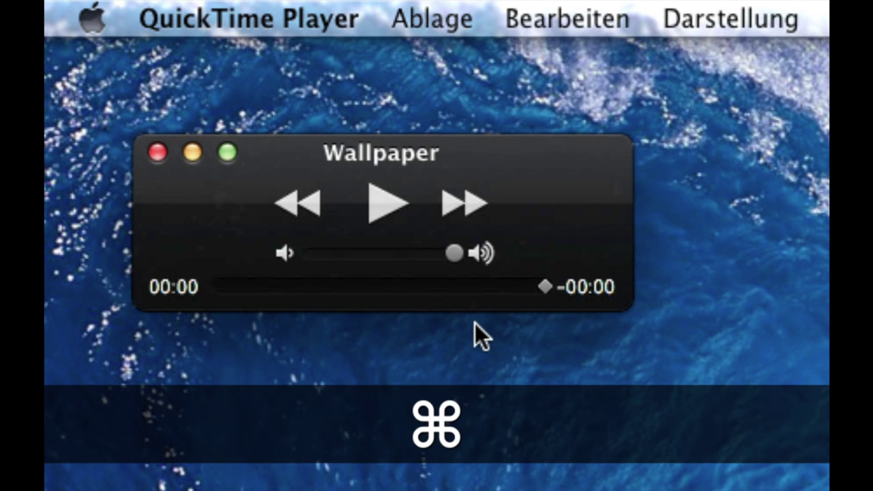
Step: Export the trimmed clip to the Schreibtisch as audio only under the name "Wallpaper kurtz"
{"action": "key", "text": "super+shift+s"}
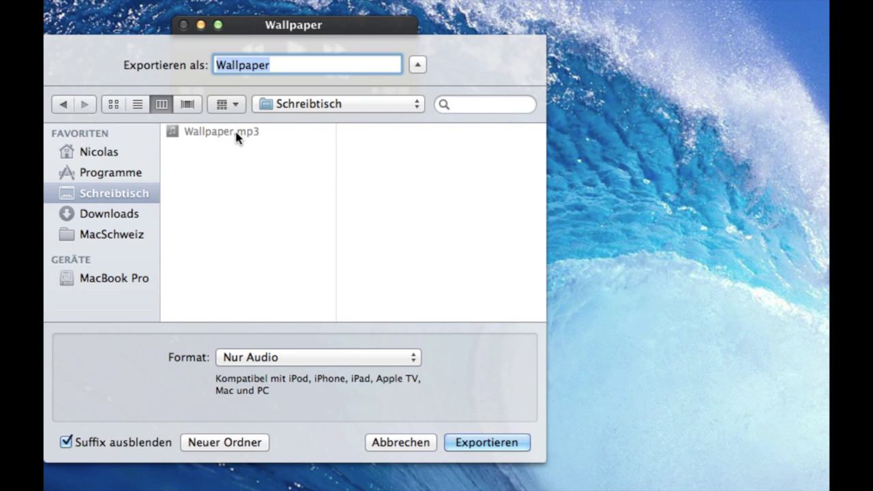
{"action": "left_click", "coordinate": [285, 63]}
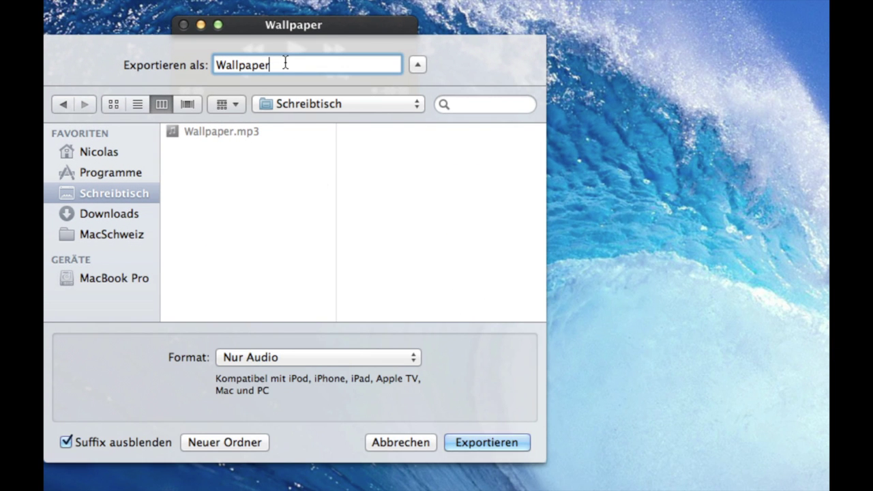
{"action": "type", "text": "kurtz"}
{"action": "left_click", "coordinate": [475, 442]}
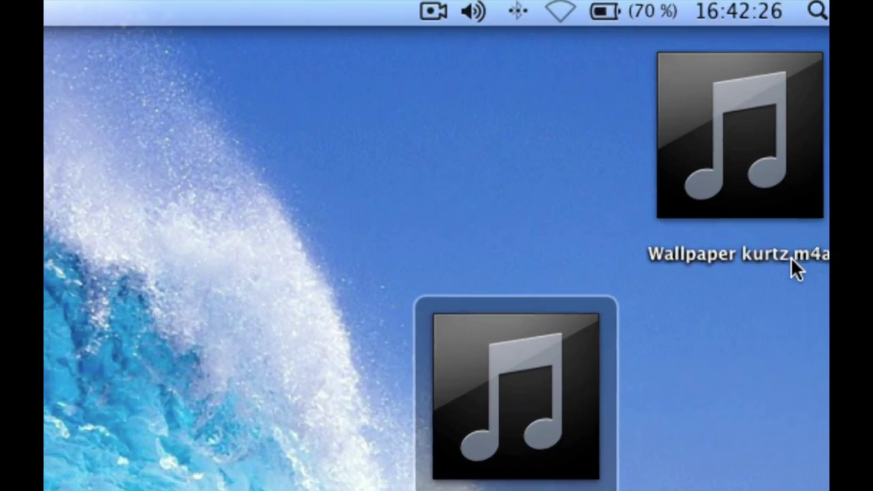
Step: Change the file extension of Wallpaper kurtz.m4a on the desktop to .m4r
{"action": "left_click", "coordinate": [791, 257]}
{"action": "key", "text": "Return"}
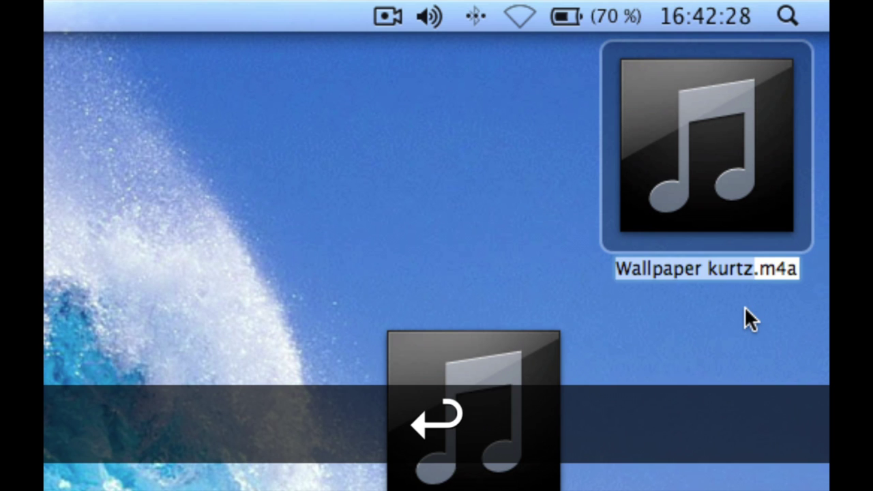
{"action": "key", "text": "Right"}
{"action": "key", "text": "Right"}
{"action": "key", "text": "Right"}
{"action": "key", "text": "Right"}
{"action": "key", "text": "Right"}
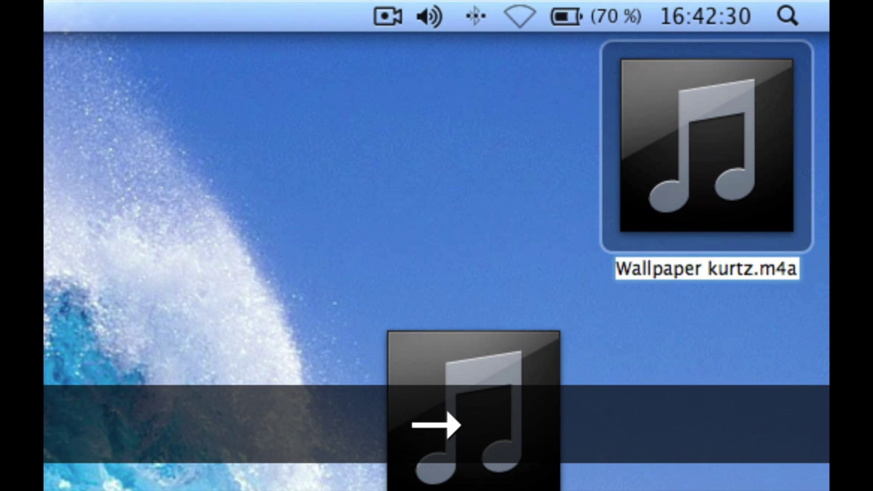
{"action": "key", "text": "BackSpace"}
{"action": "type", "text": "r"}
{"action": "key", "text": "Return"}
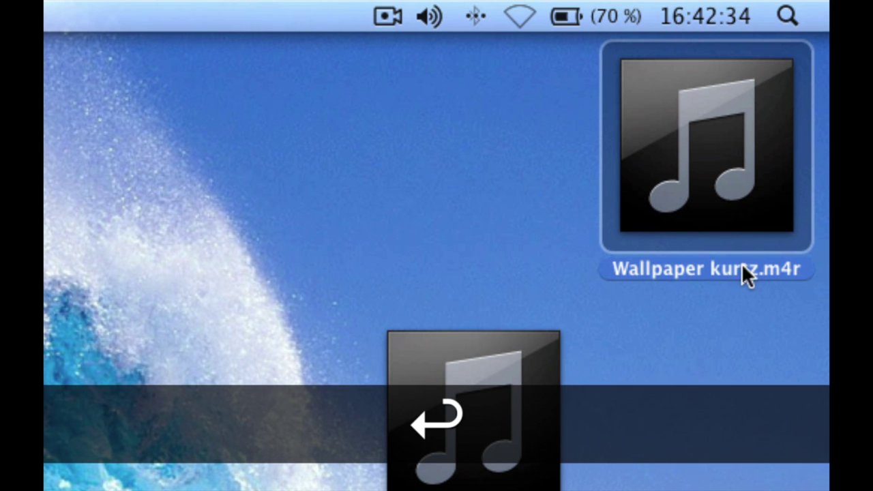
Step: Add Wallpaper kurtz.m4r to the Töne library in iTunes and rename the tone to "Wallpaper"
{"action": "left_click_drag", "start_coordinate": [723, 196], "coordinate": [339, 142]}
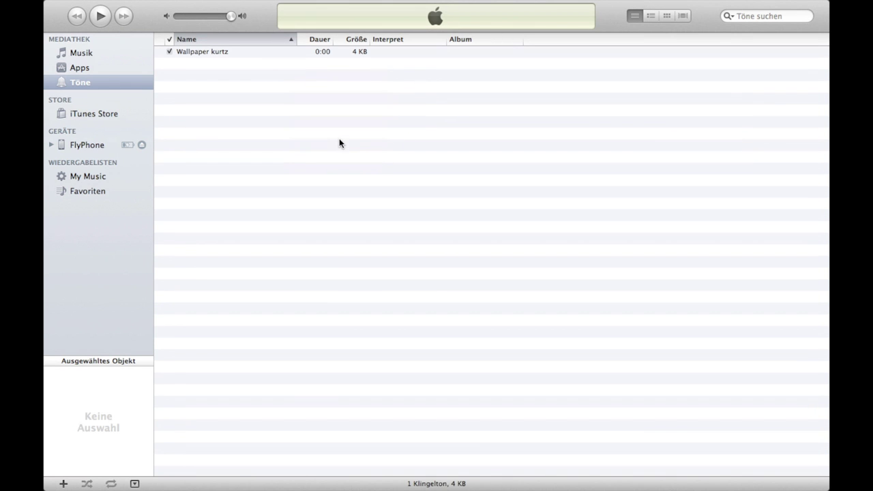
{"action": "left_click", "coordinate": [220, 57]}
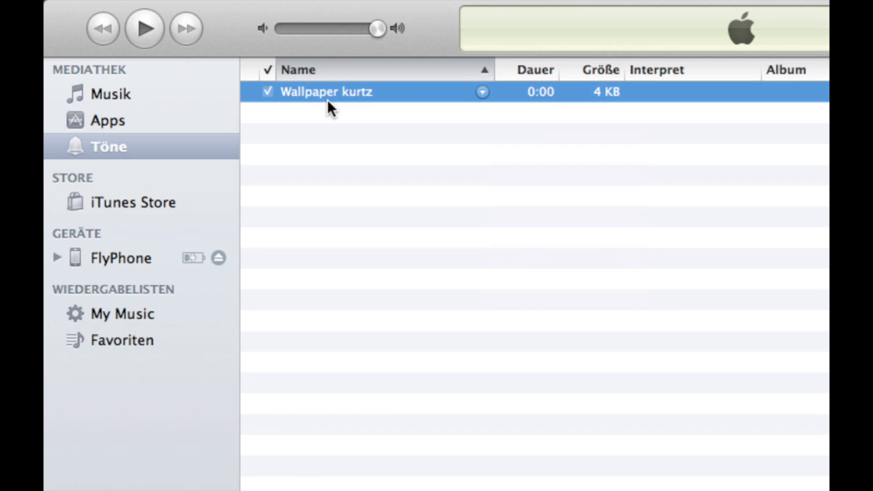
{"action": "key", "text": "Return"}
{"action": "right_click", "coordinate": [355, 92]}
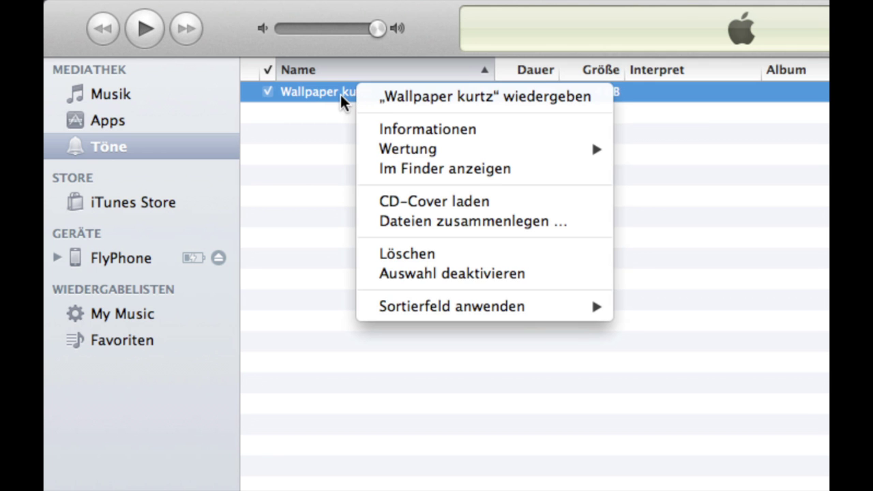
{"action": "left_click", "coordinate": [340, 95]}
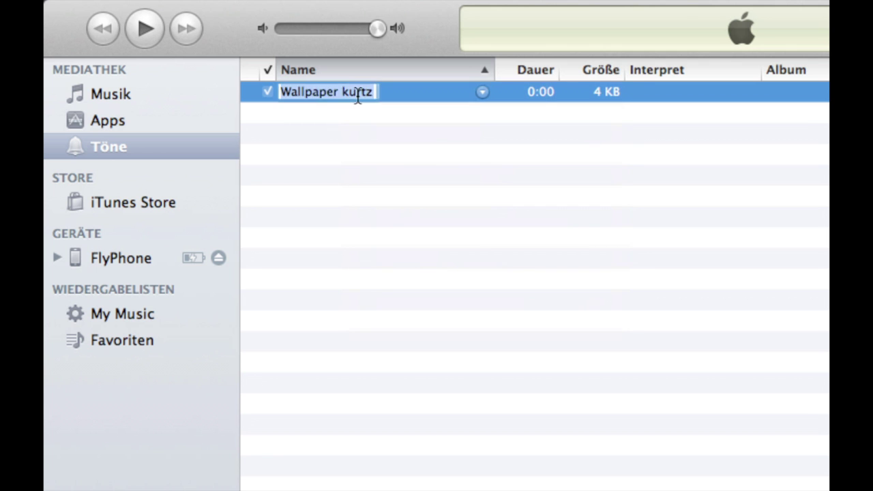
{"action": "double_click", "coordinate": [372, 92]}
{"action": "key", "text": "BackSpace"}
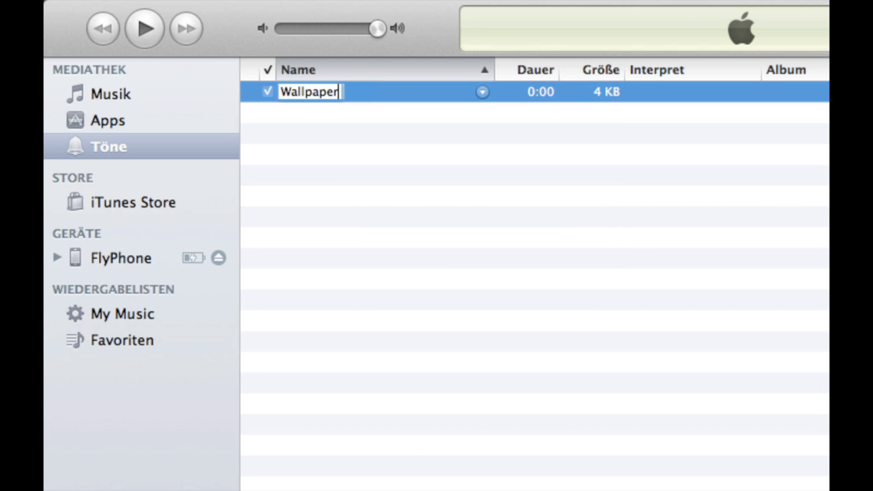
{"action": "key", "text": "Return"}
Step: Open the connected FlyPhone in iTunes and synchronise all tones to it
{"action": "left_click", "coordinate": [141, 257]}
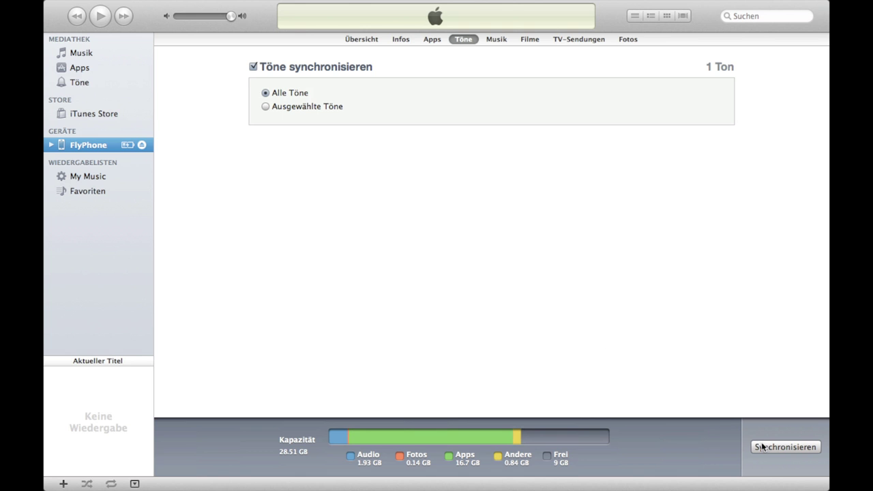
{"action": "left_click", "coordinate": [762, 446]}
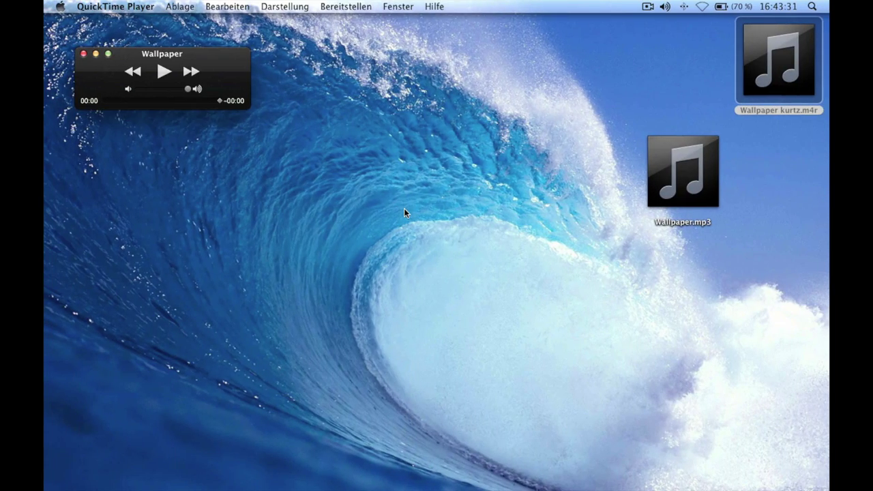
Step: Switch back to QuickTime Player and extend the Wallpaper clip's trim range to the full song length
{"action": "left_click_drag", "start_coordinate": [225, 58], "coordinate": [256, 57]}
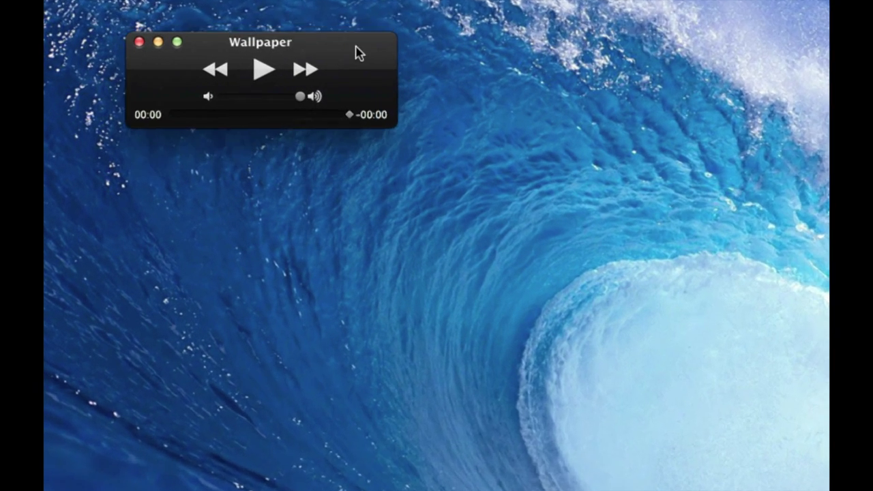
{"action": "key", "text": "super+t"}
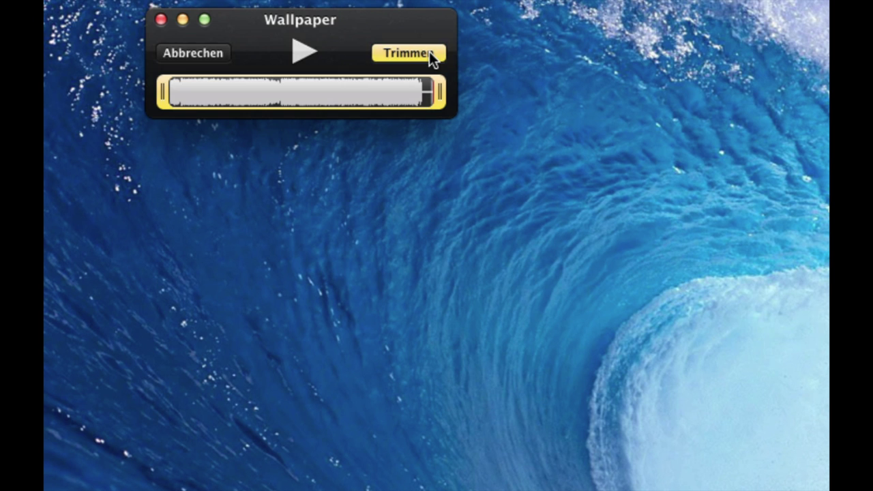
{"action": "left_click", "coordinate": [429, 53]}
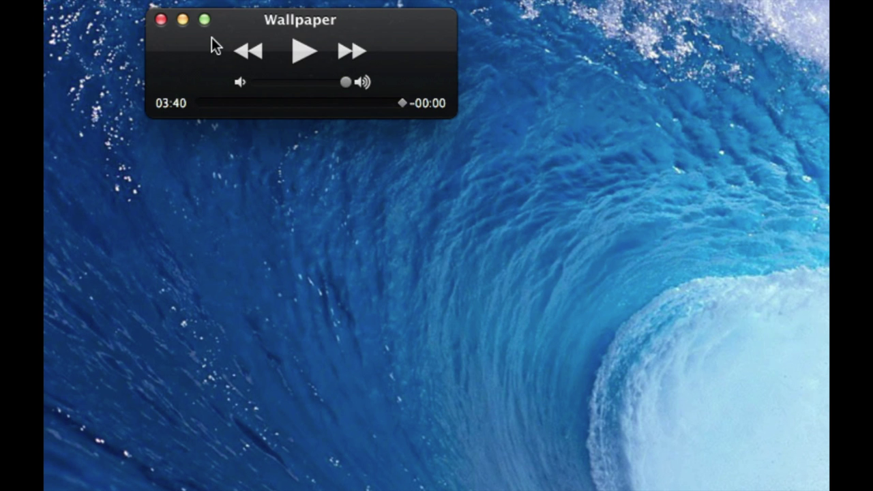
Step: Export the full-length song to the Schreibtisch as "Wallpaper ganz" in audio-only format, and close the document without saving its changes
{"action": "key", "text": "super+shift"}
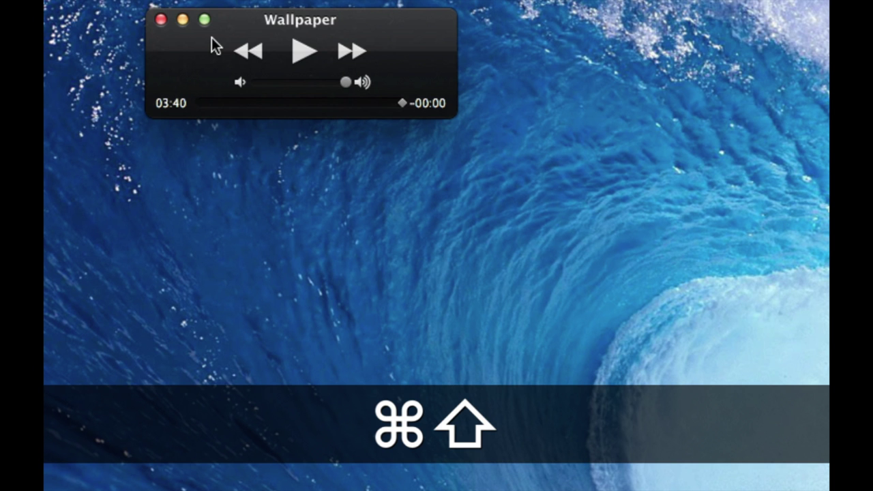
{"action": "key", "text": "super+shift+s"}
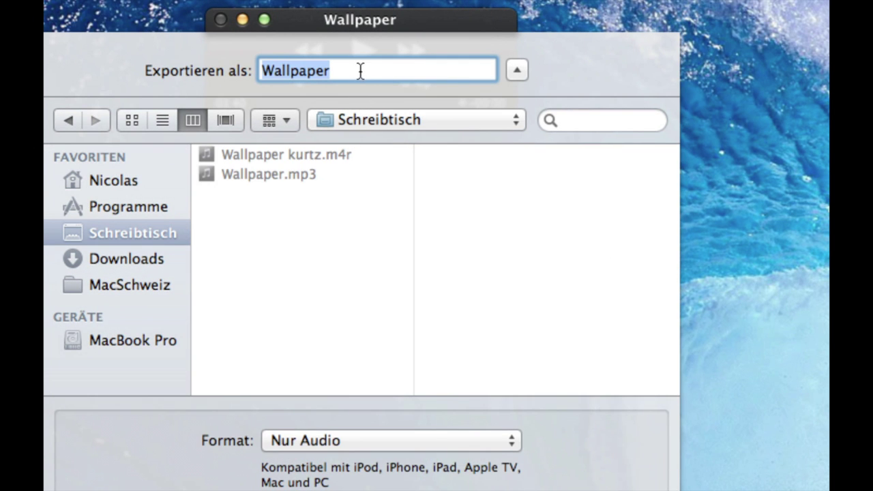
{"action": "left_click", "coordinate": [358, 70]}
{"action": "type", "text": "gan"}
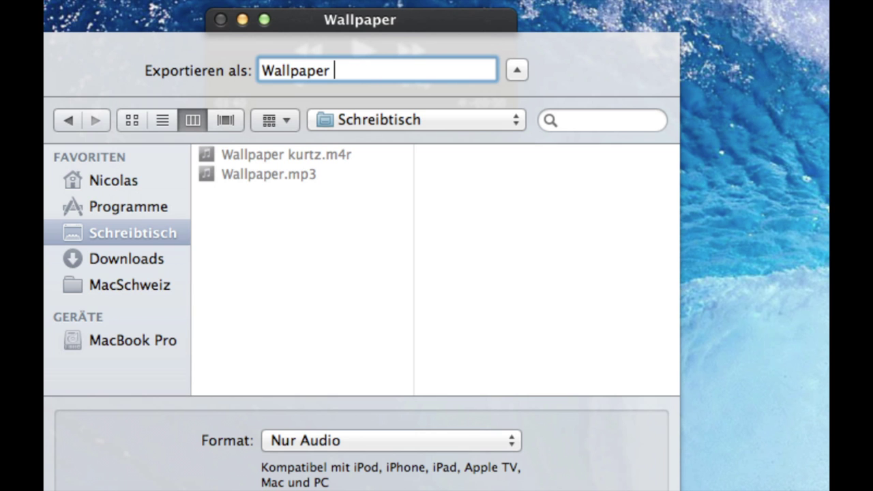
{"action": "type", "text": "z"}
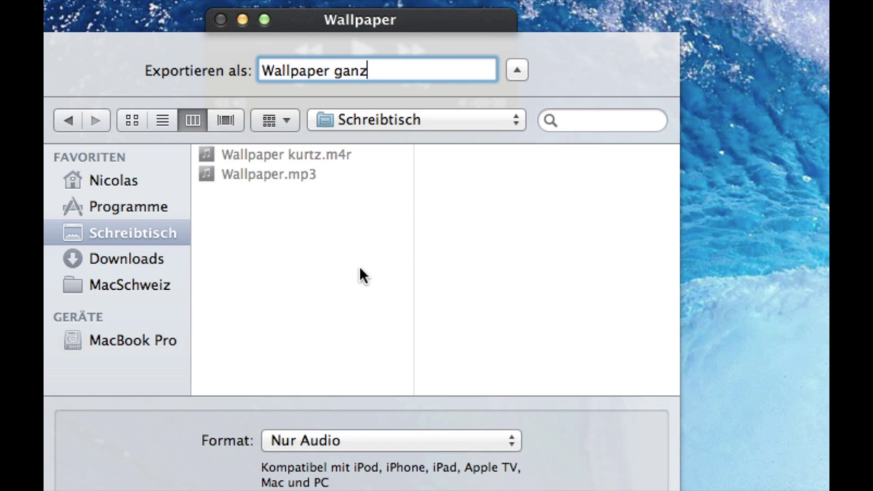
{"action": "key", "text": "Return"}
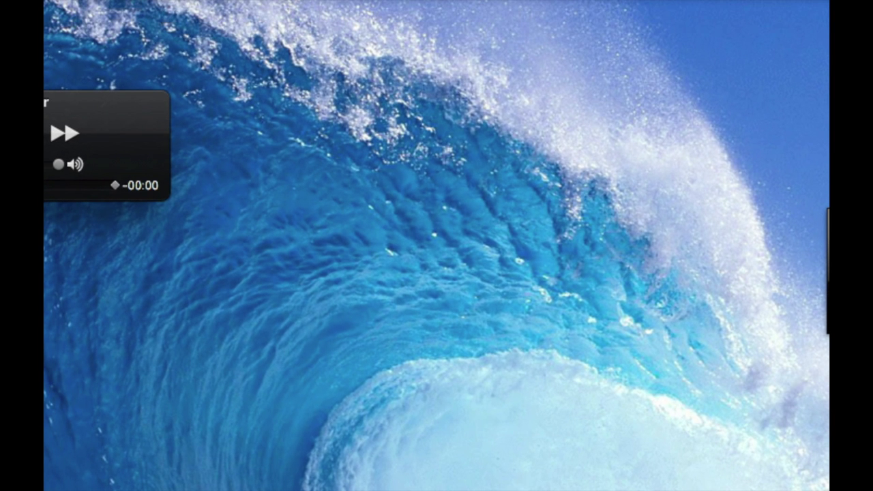
{"action": "key", "text": "super+w"}
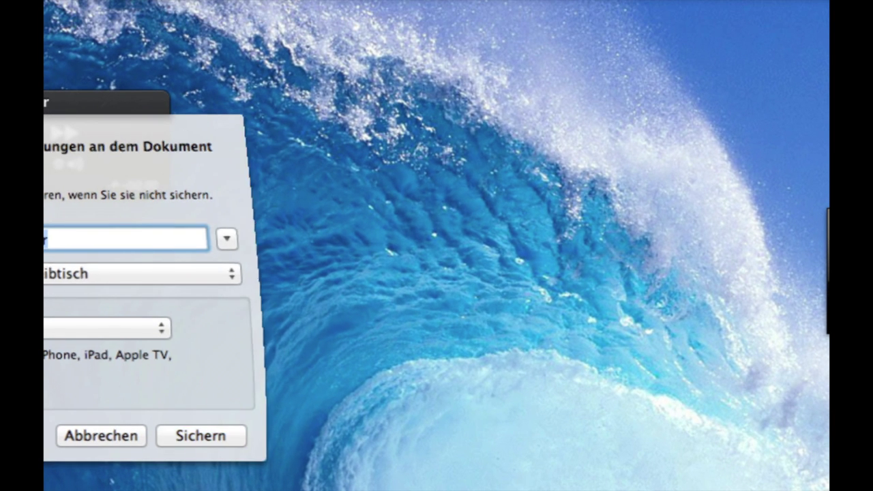
{"action": "key", "text": "super+d"}
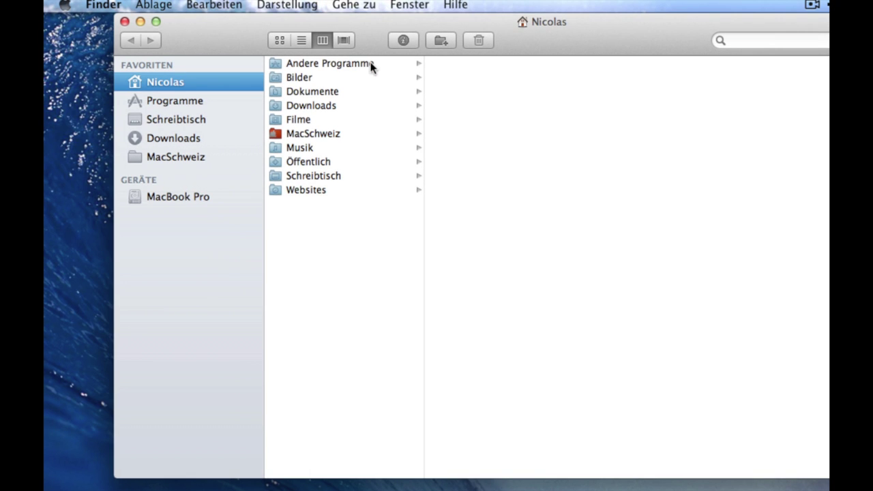
Step: Launch iExplorer from the Andere Programme folder and close the Finder window behind it
{"action": "left_click", "coordinate": [346, 63]}
{"action": "left_click", "coordinate": [457, 120]}
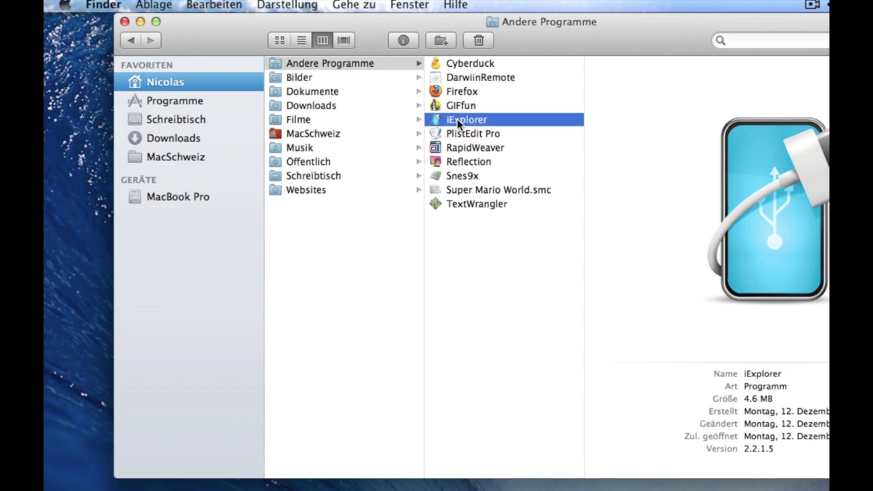
{"action": "double_click", "coordinate": [457, 119]}
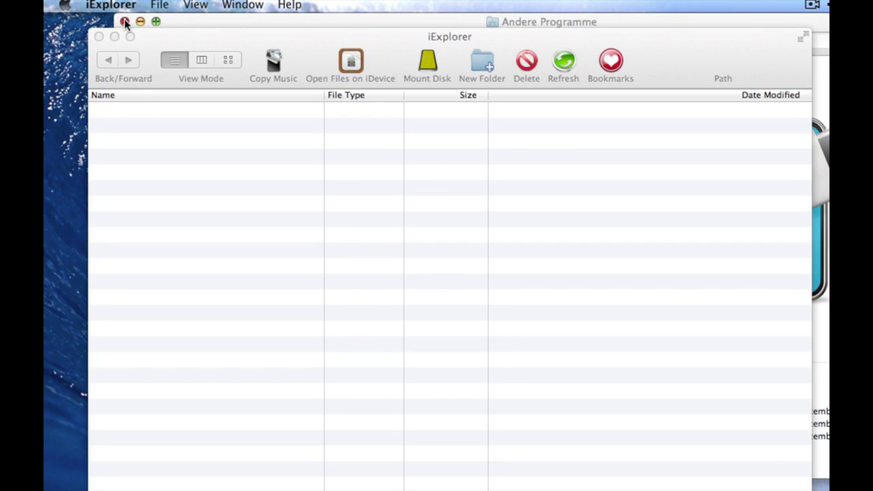
{"action": "left_click", "coordinate": [124, 22]}
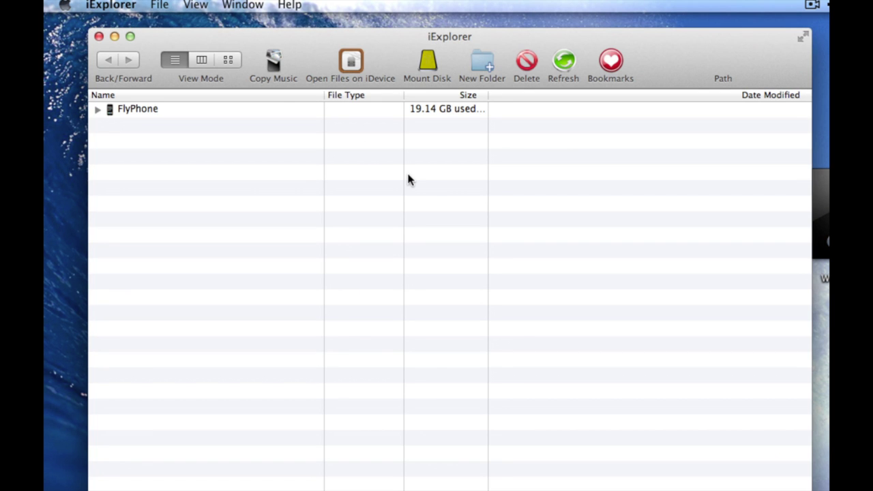
Step: Expand FlyPhone's Media, iTunes_Control and Ringtones folders and select the synced ringtone file IEMX.m4r
{"action": "left_click", "coordinate": [243, 117]}
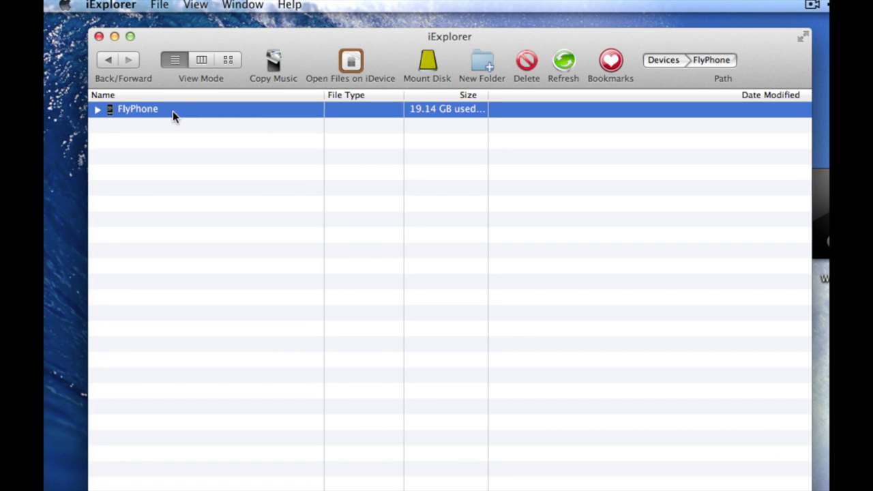
{"action": "left_click", "coordinate": [97, 109]}
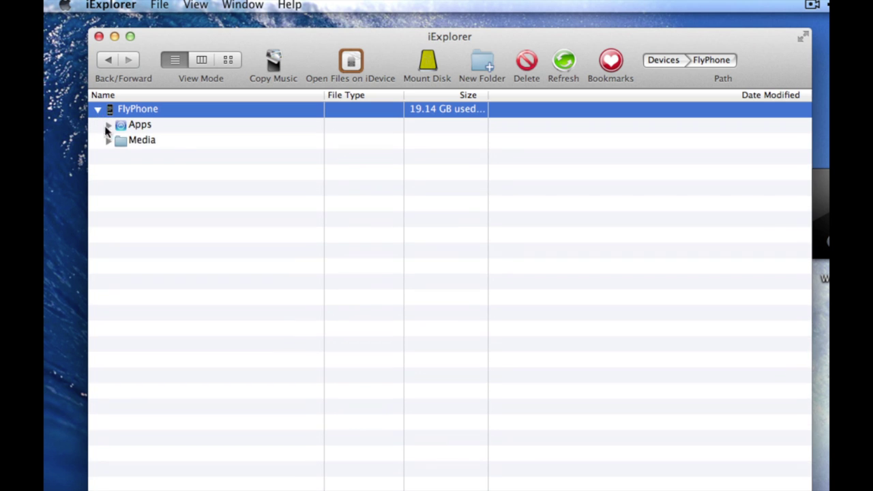
{"action": "left_click", "coordinate": [196, 142]}
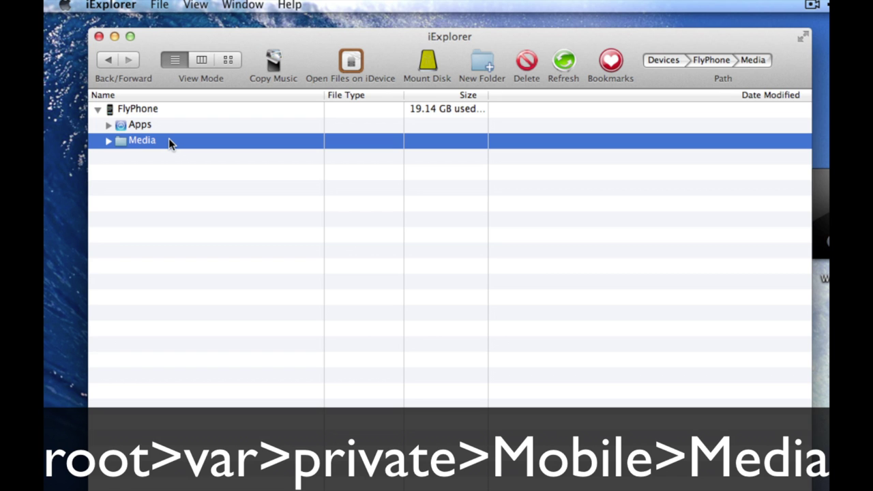
{"action": "left_click", "coordinate": [109, 141]}
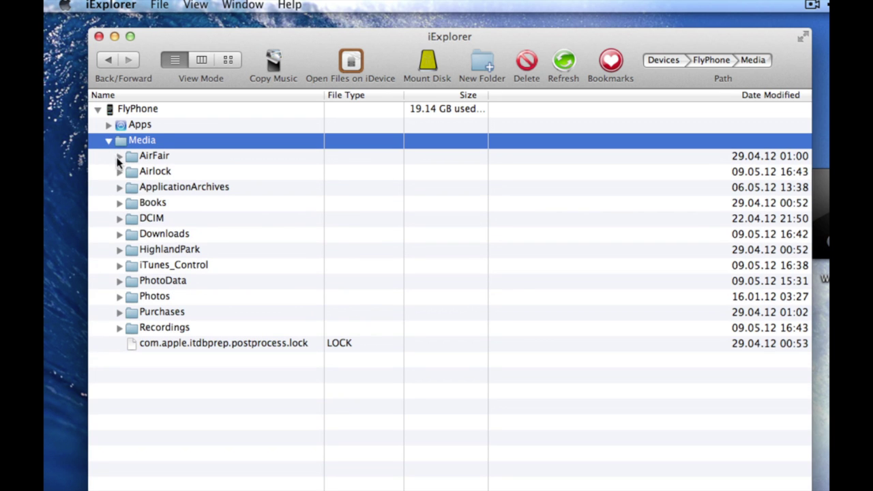
{"action": "left_click", "coordinate": [120, 266]}
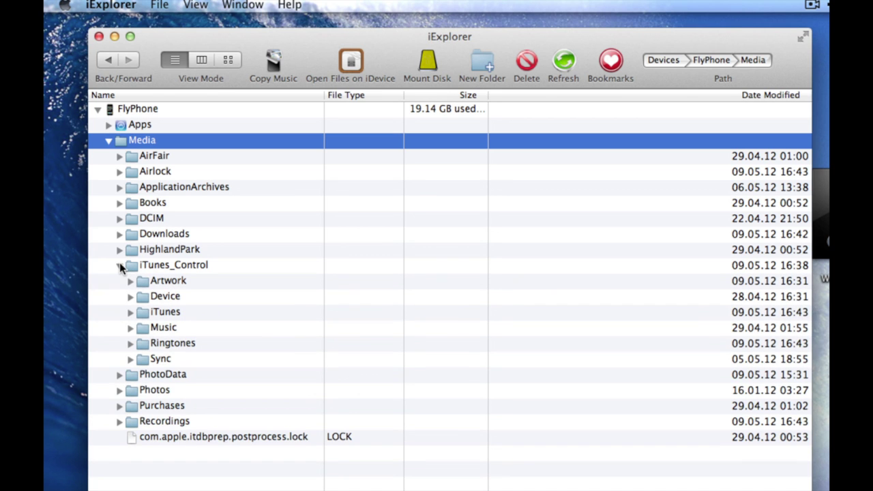
{"action": "left_click", "coordinate": [179, 343]}
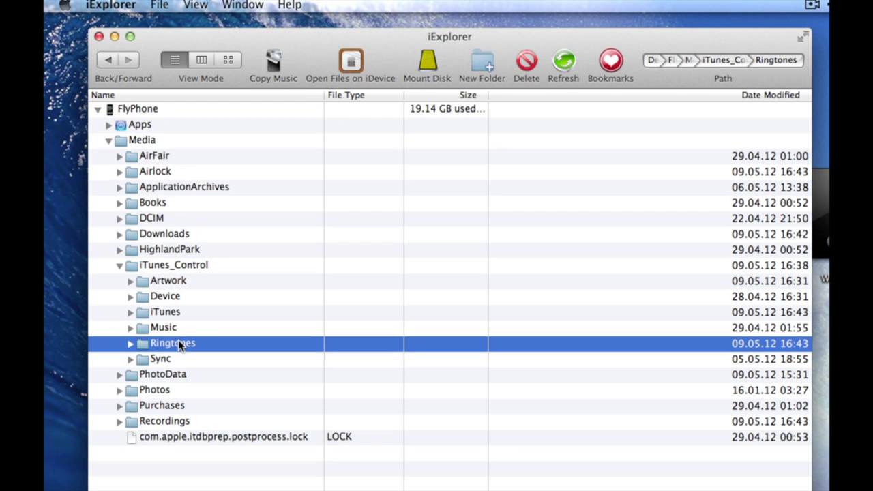
{"action": "left_click", "coordinate": [129, 345]}
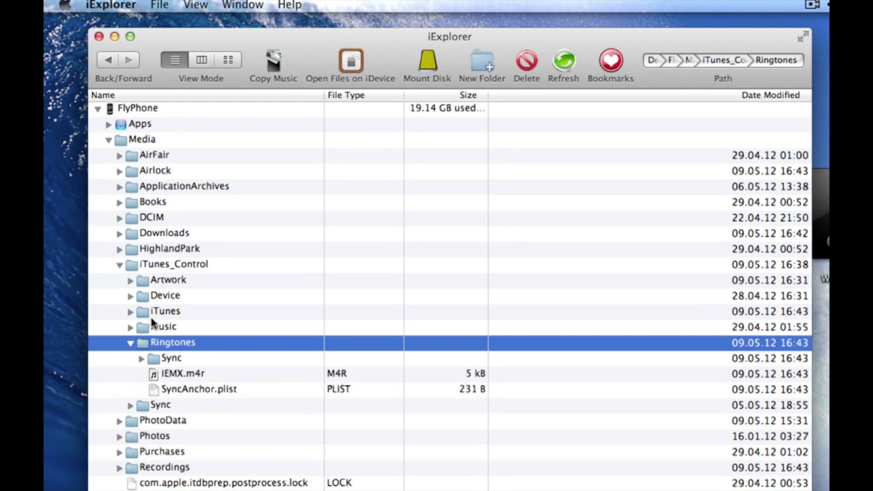
{"action": "left_click", "coordinate": [174, 376]}
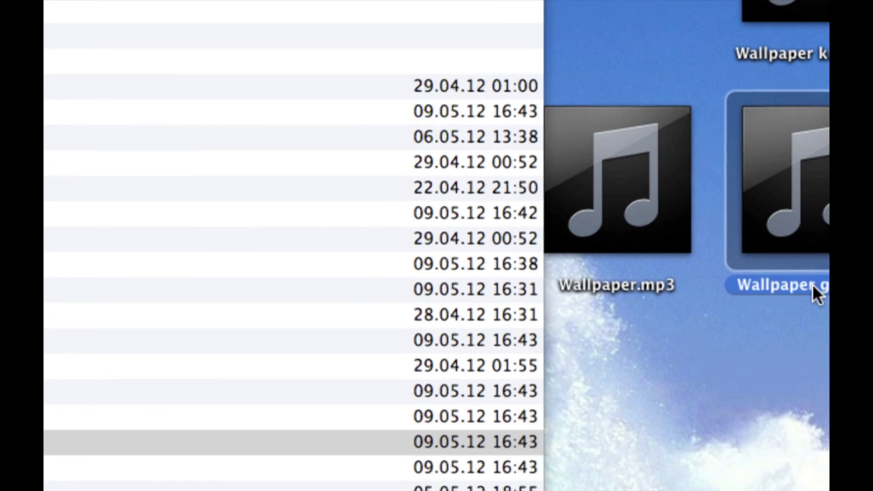
Step: Rename the full-length file "Wallpaper ganz.m4r" on the desktop as IEMX.m4r
{"action": "key", "text": "Return"}
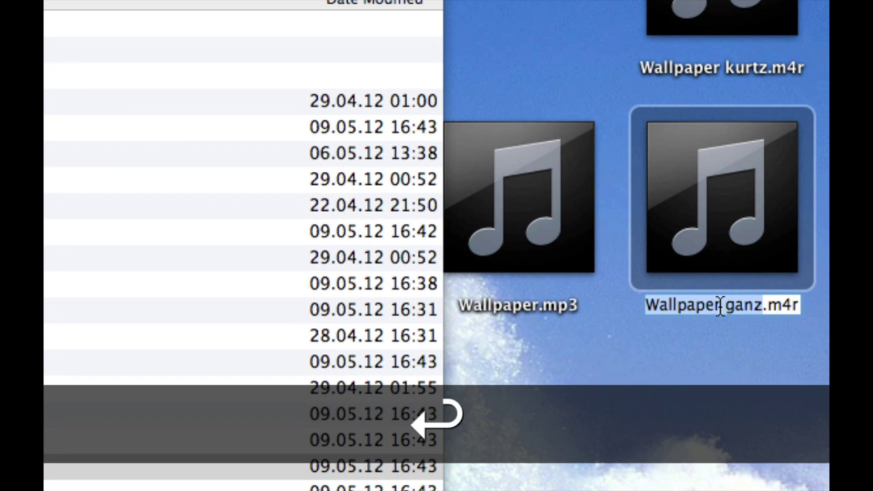
{"action": "key", "text": "BackSpace"}
{"action": "type", "text": "IEM"}
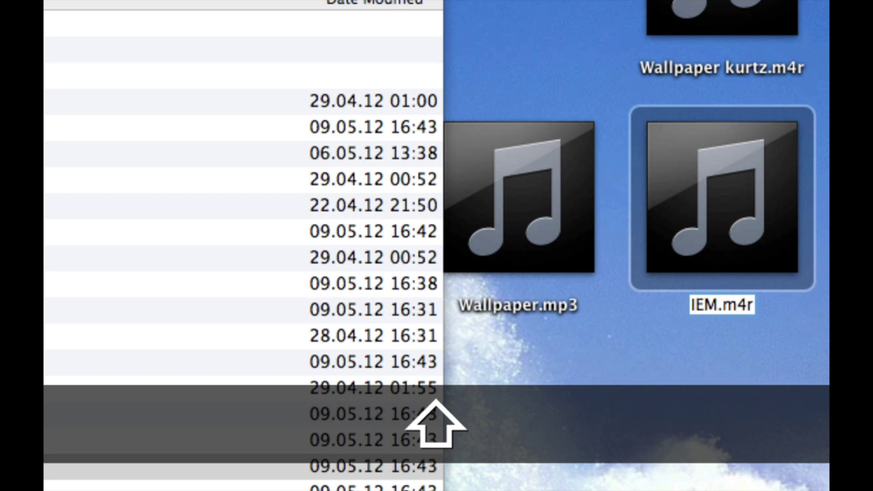
{"action": "type", "text": "X"}
{"action": "key", "text": "Return"}
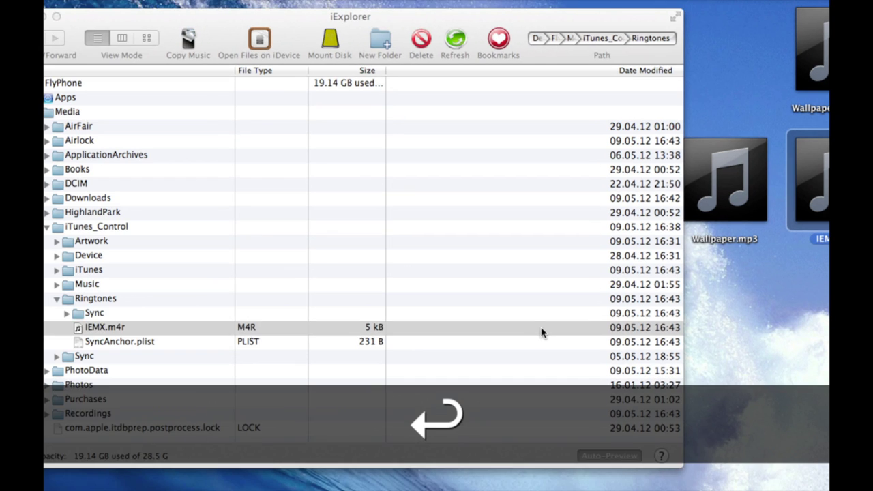
Step: Delete the short IEMX.m4r from the phone's Ringtones folder and copy the desktop's full-length IEMX.m4r into that folder
{"action": "left_click", "coordinate": [541, 332]}
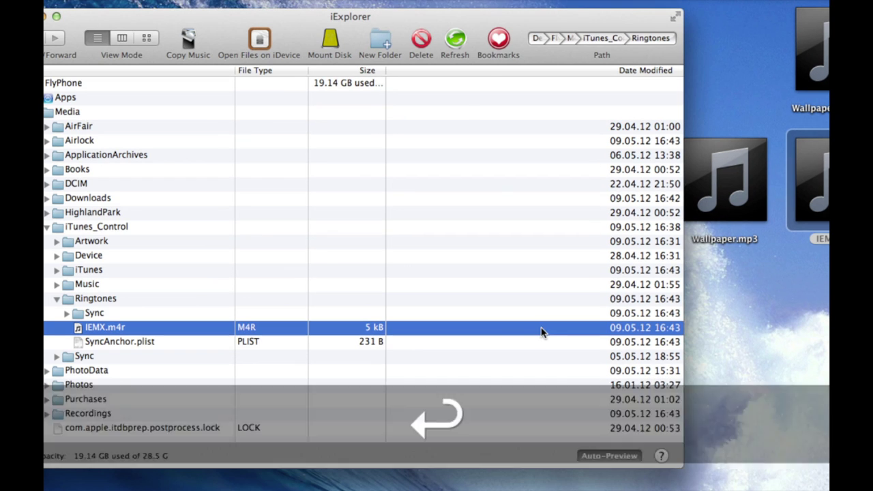
{"action": "left_click", "coordinate": [429, 43]}
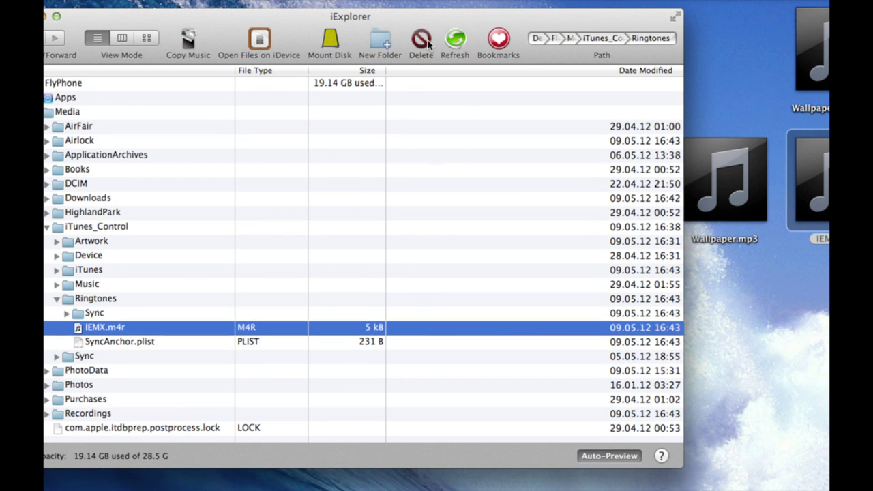
{"action": "left_click", "coordinate": [545, 197]}
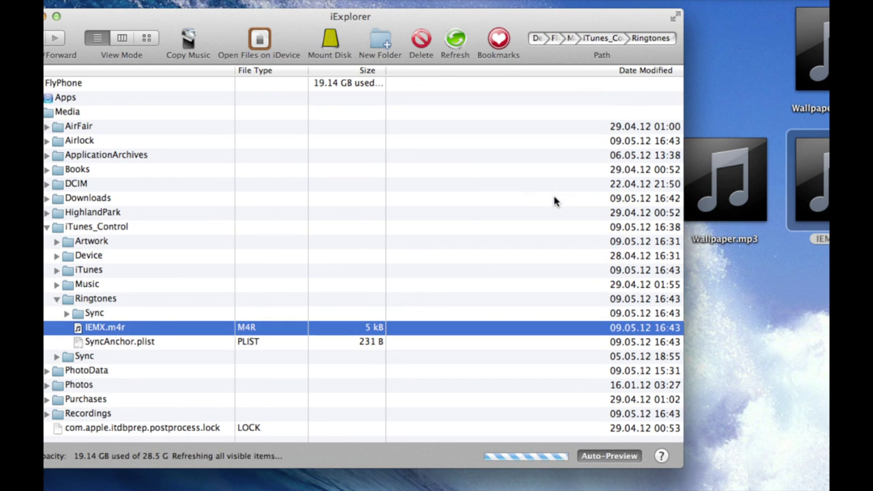
{"action": "left_click_drag", "start_coordinate": [818, 232], "coordinate": [225, 306]}
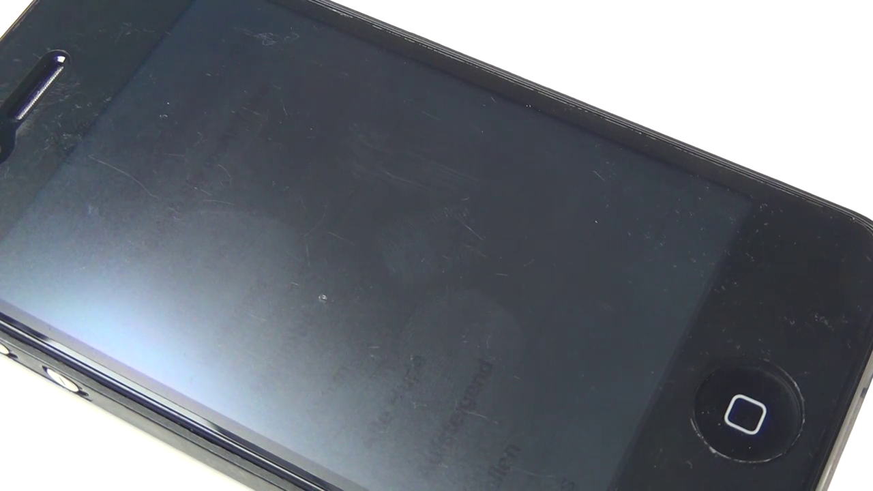
{"action": "left_click", "coordinate": [392, 154]}
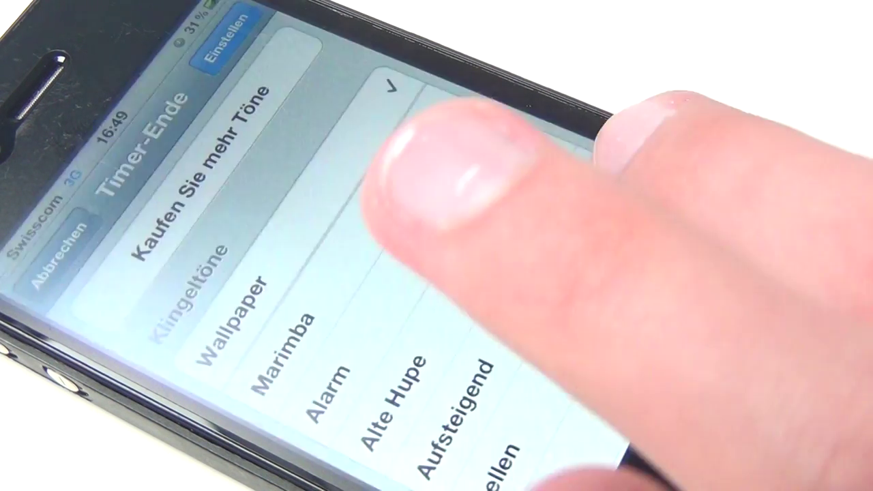